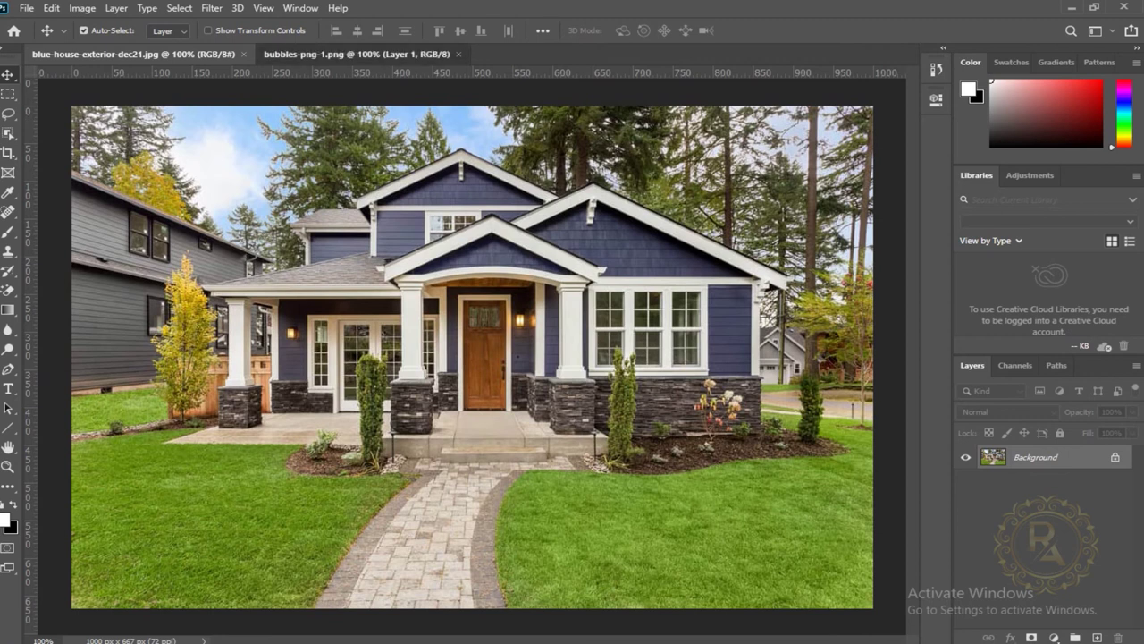
click(357, 54)
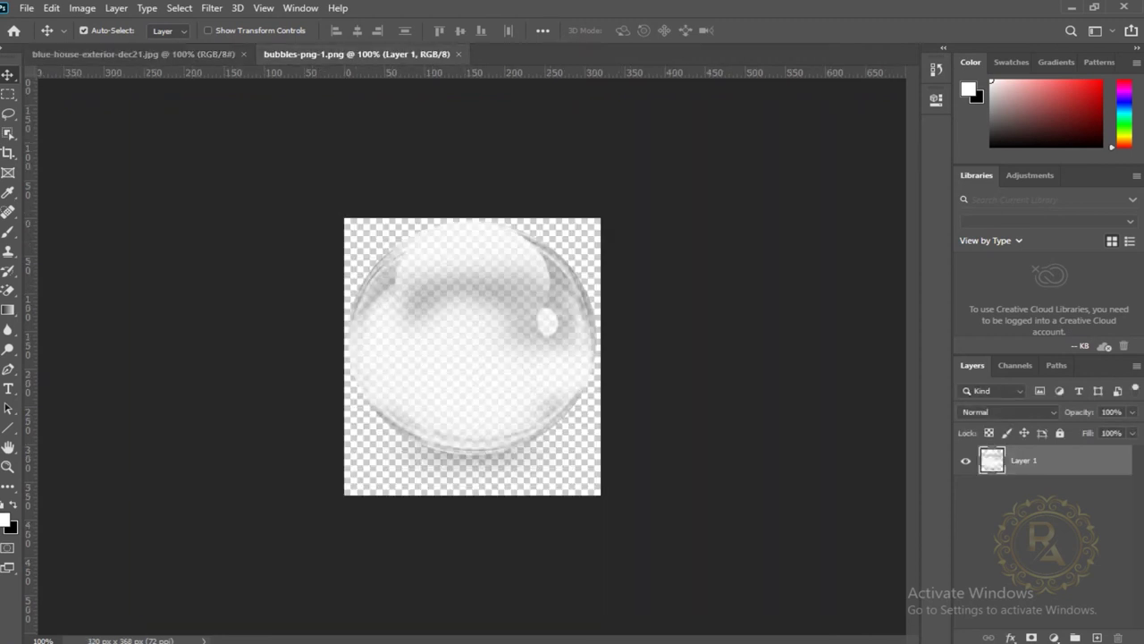
click(134, 54)
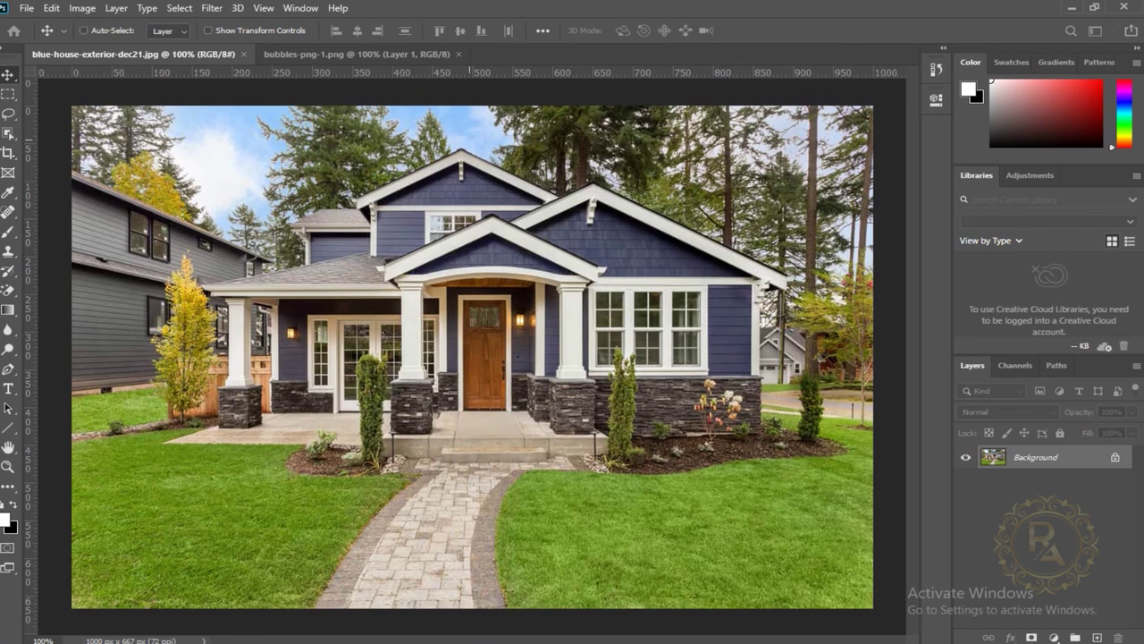
- Create a new blank document 2000 px wide by 2000 px high
key(ctrl+n)
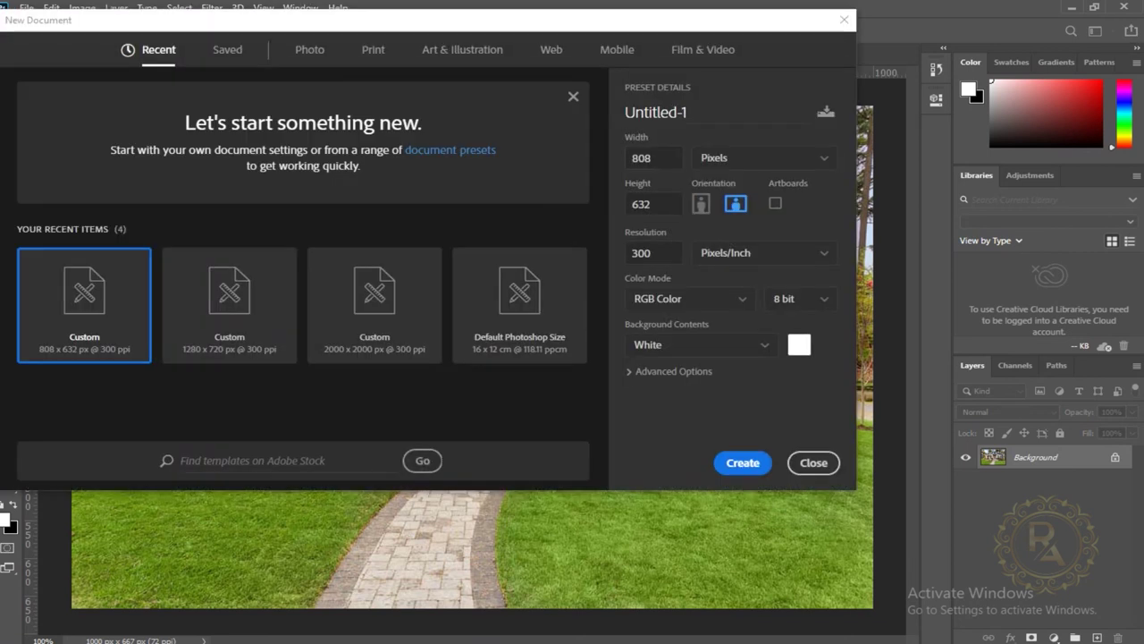
double_click(641, 158)
text(10)
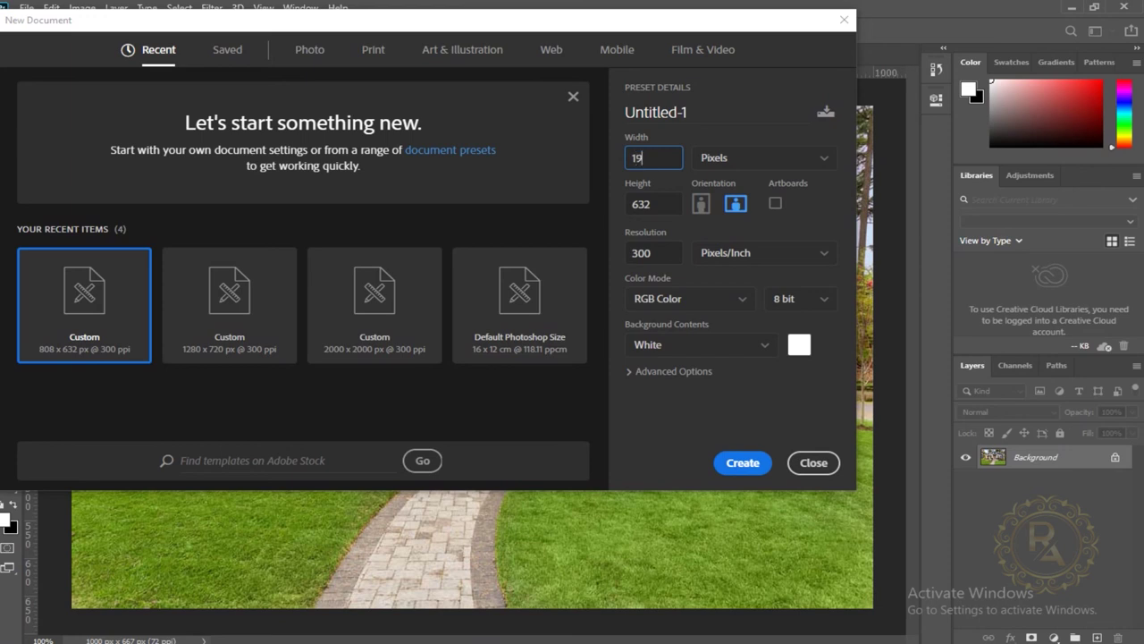
key(BackSpace)
key(BackSpace)
text(200)
text(0)
key(Tab)
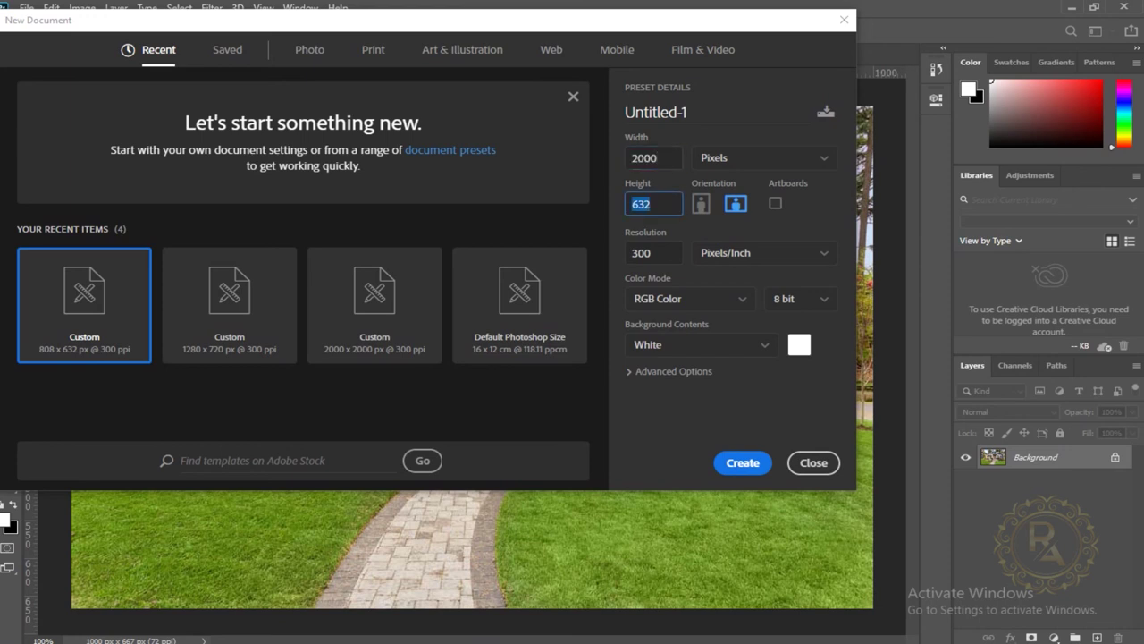
text(200)
text(0)
key(Return)
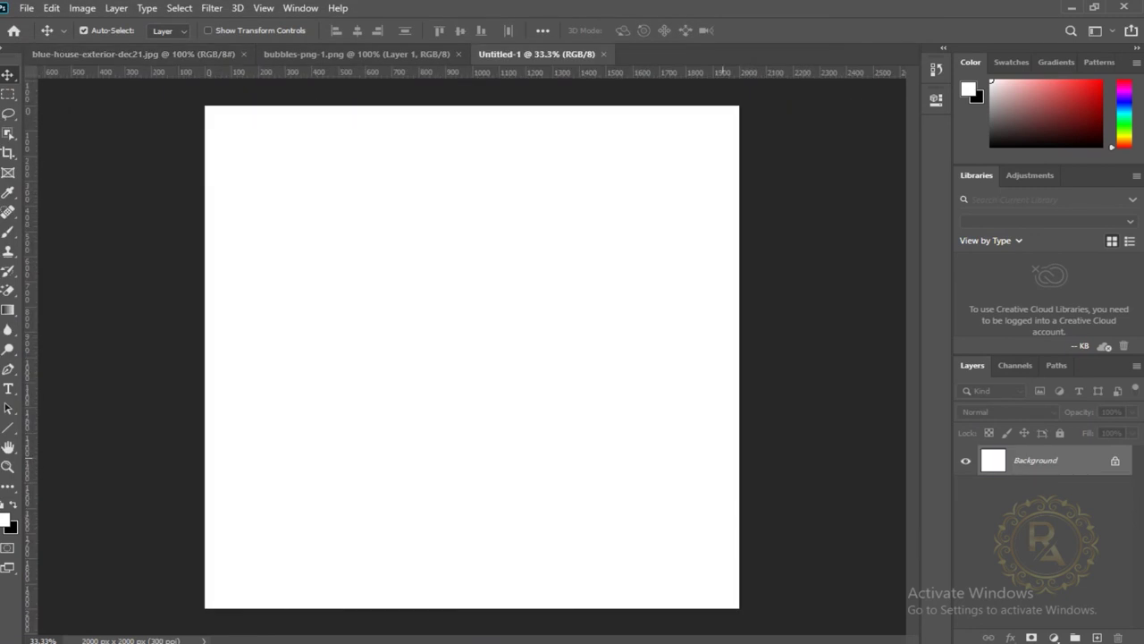
- Copy the house photo and the bubble image onto the new canvas, bubble at upper right
click(134, 54)
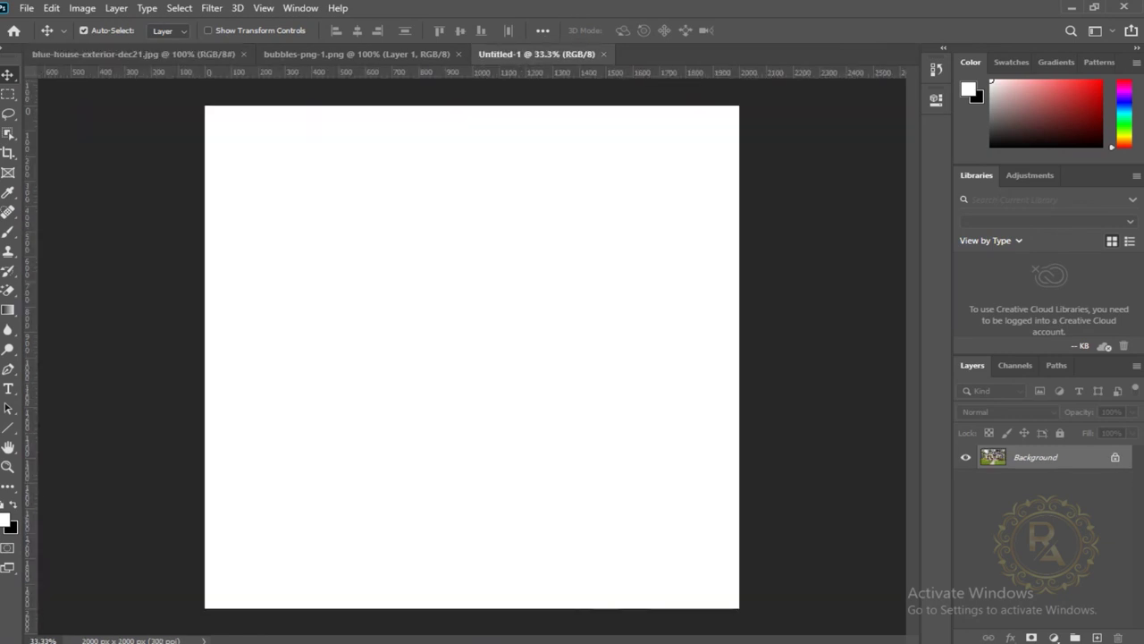
mouse_move(527, 152)
mouse_down()
mouse_move(519, 348)
mouse_move(458, 359)
mouse_up()
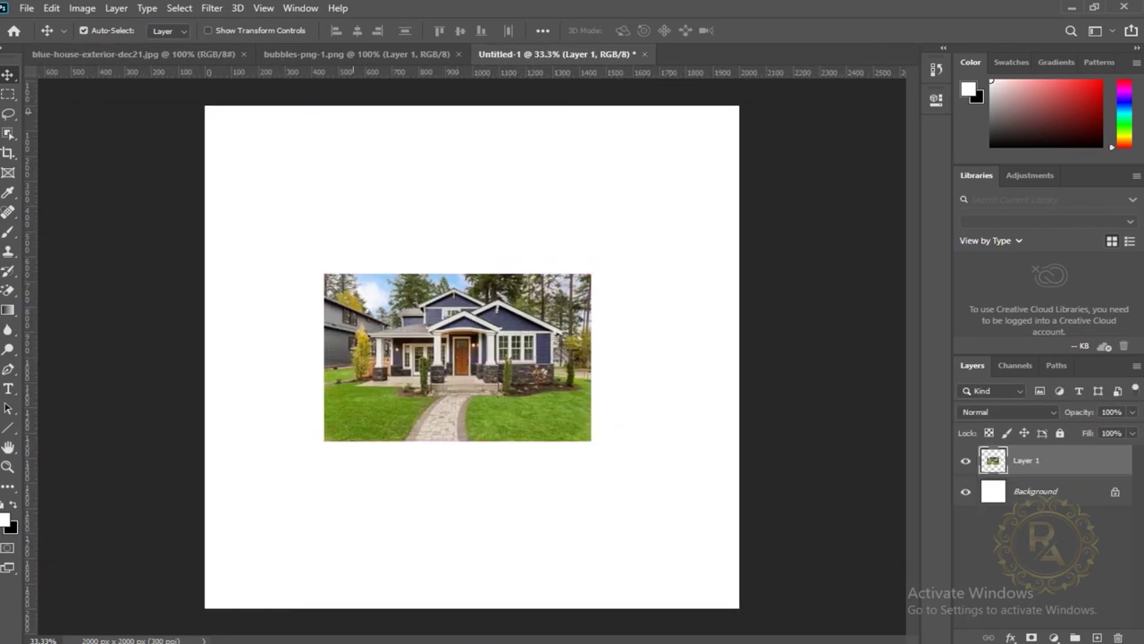
click(356, 53)
drag(420, 277, 373, 52)
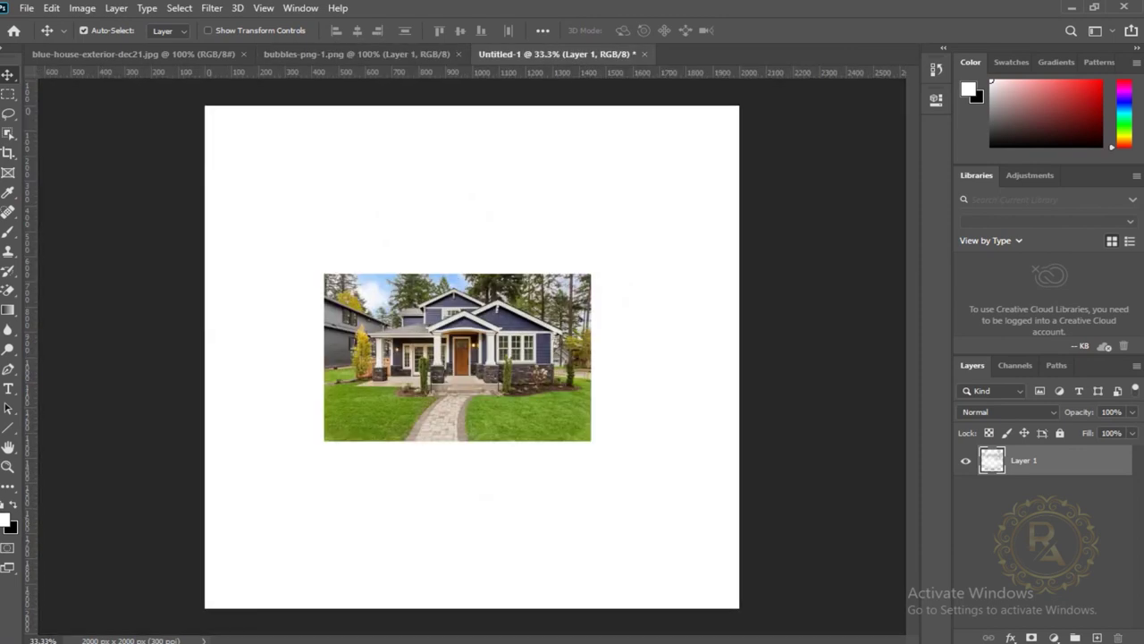
drag(373, 52, 507, 307)
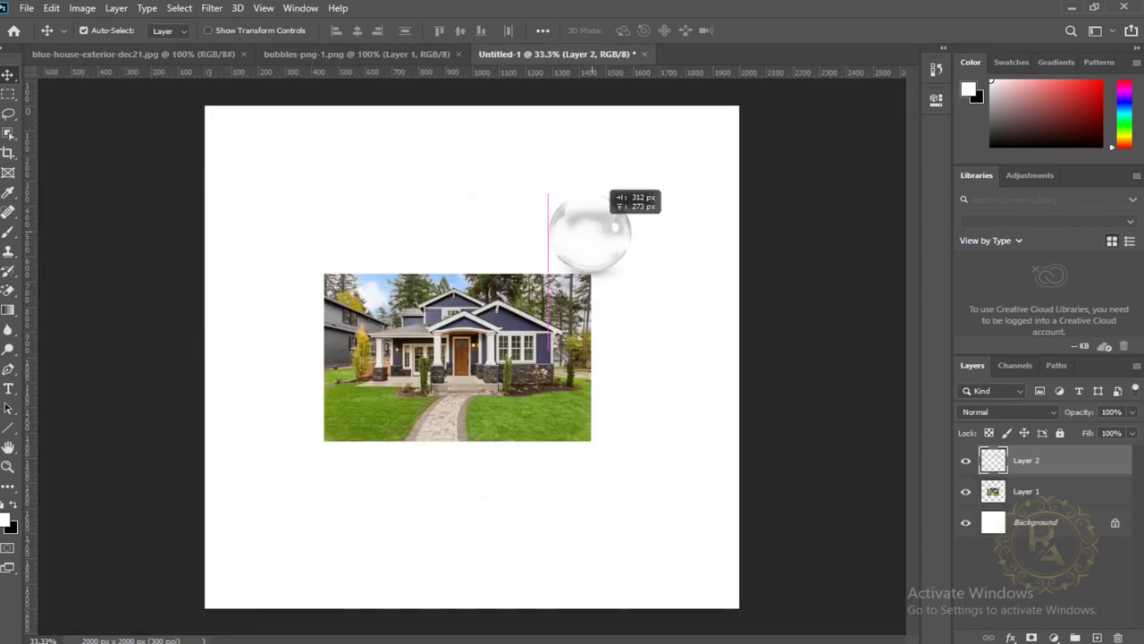
drag(527, 268, 630, 185)
- Unlock the white Background layer and delete it
click(1037, 522)
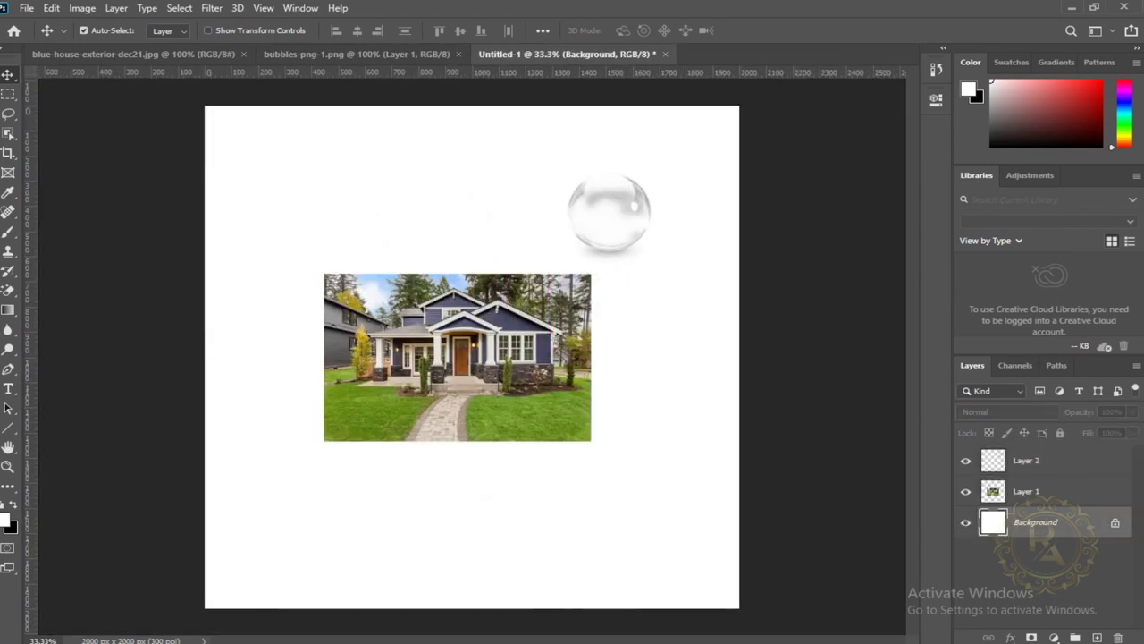
click(1114, 522)
double_click(1082, 522)
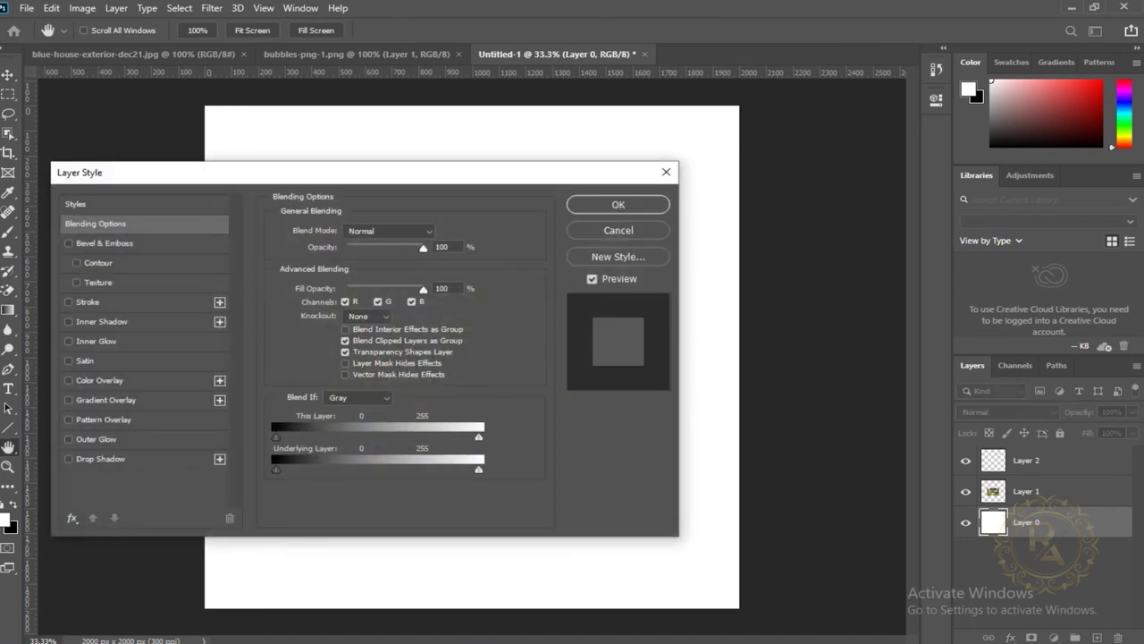
click(618, 229)
key(Delete)
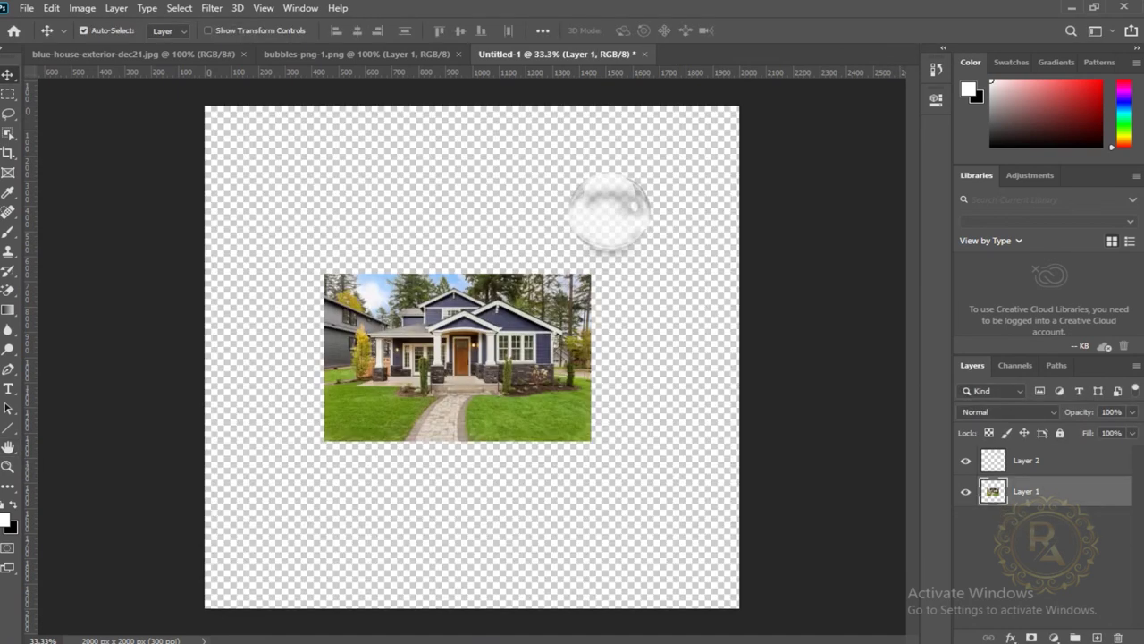
- Add a #666666 grey Solid Color fill layer beneath the house photo
click(1053, 637)
click(1028, 377)
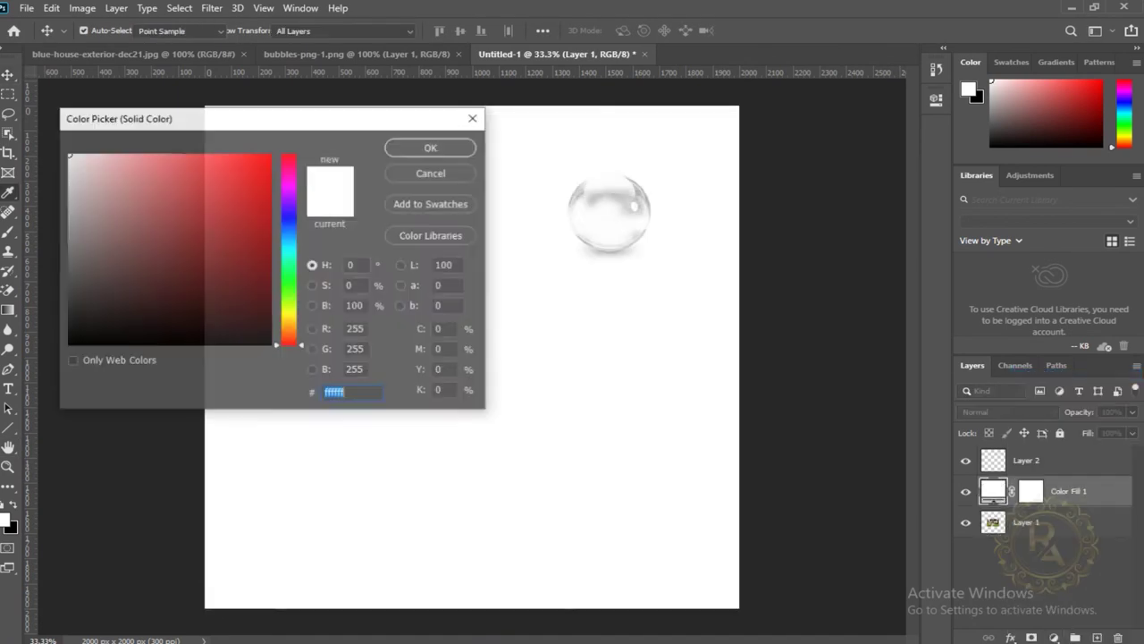
drag(70, 156, 70, 268)
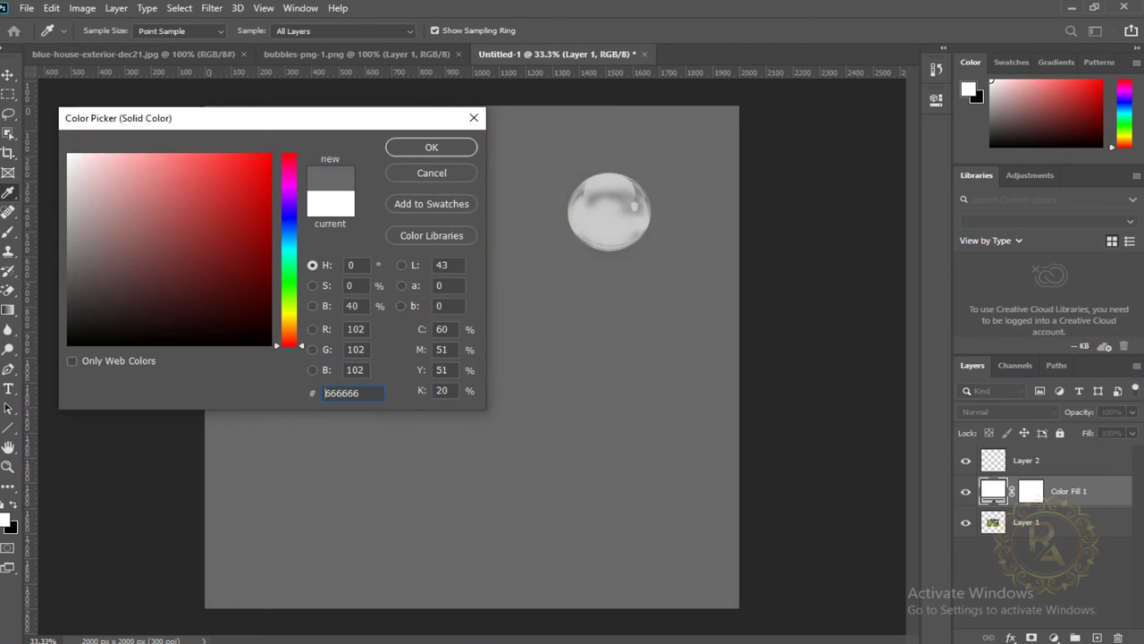
click(431, 146)
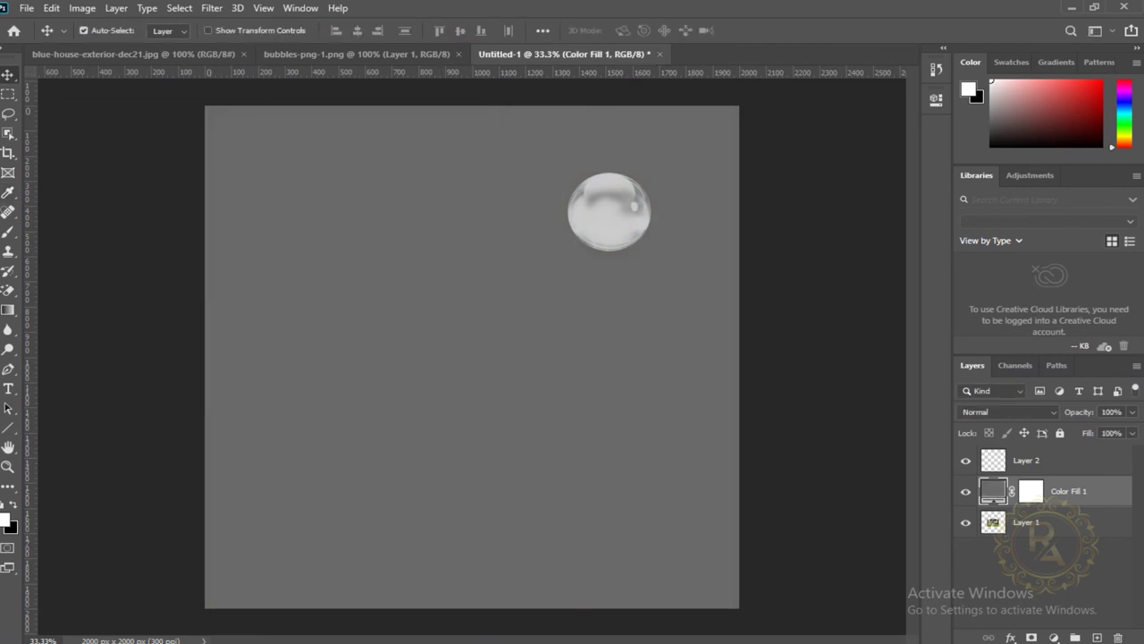
drag(1064, 491, 1064, 534)
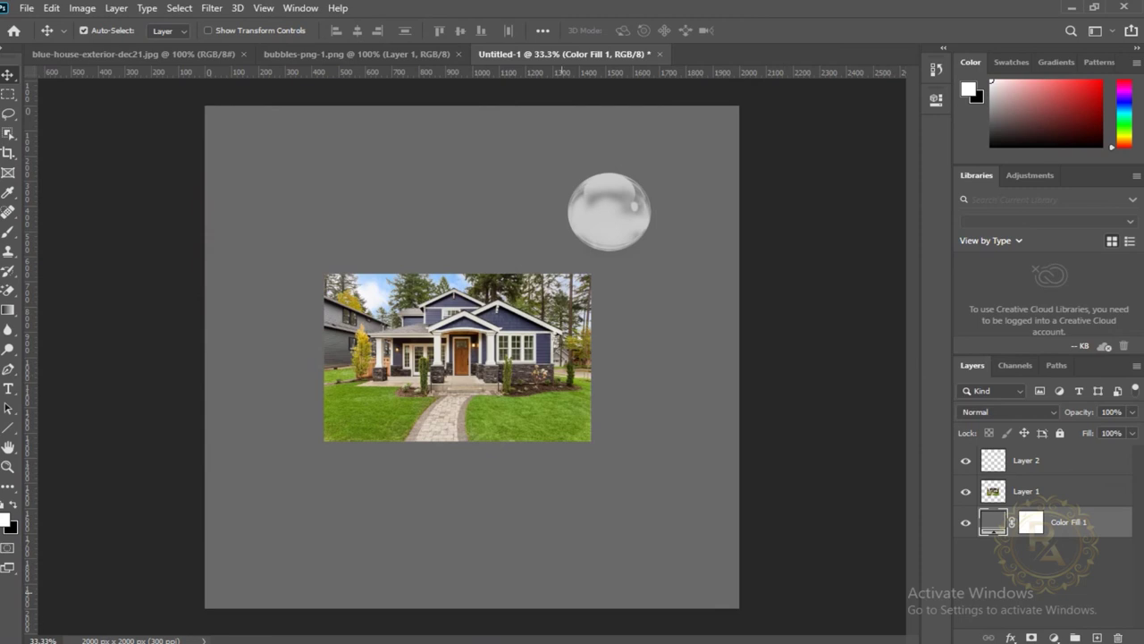
- Draw a circular selection over the house with the Elliptical Marquee
scroll(457, 310, up, 2)
scroll(458, 310, up, 3)
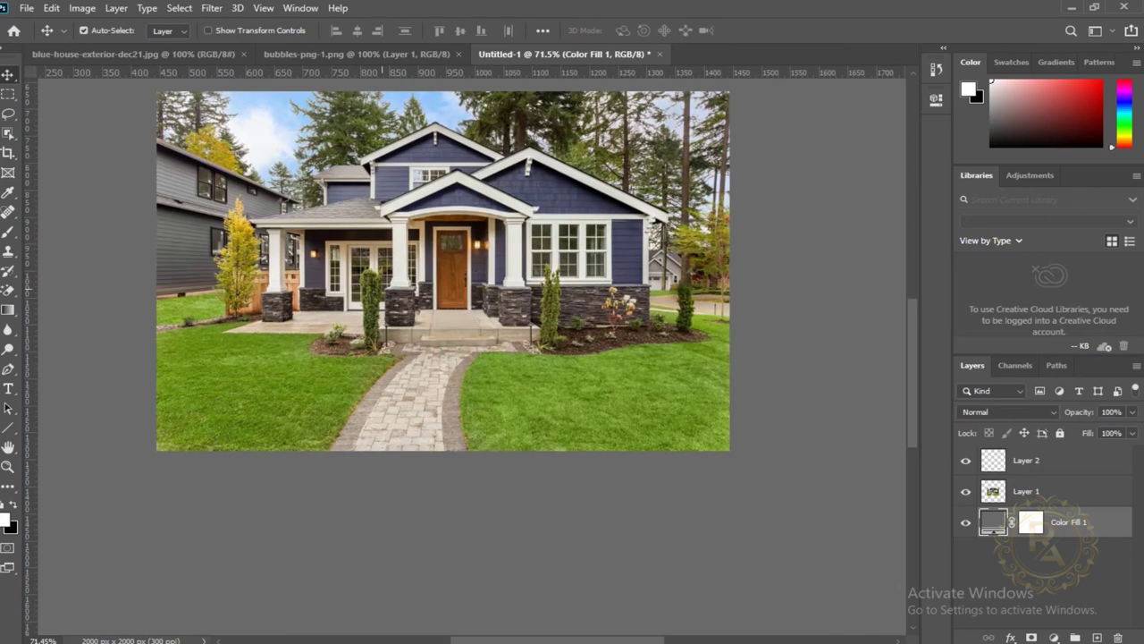
scroll(458, 397, down, 1)
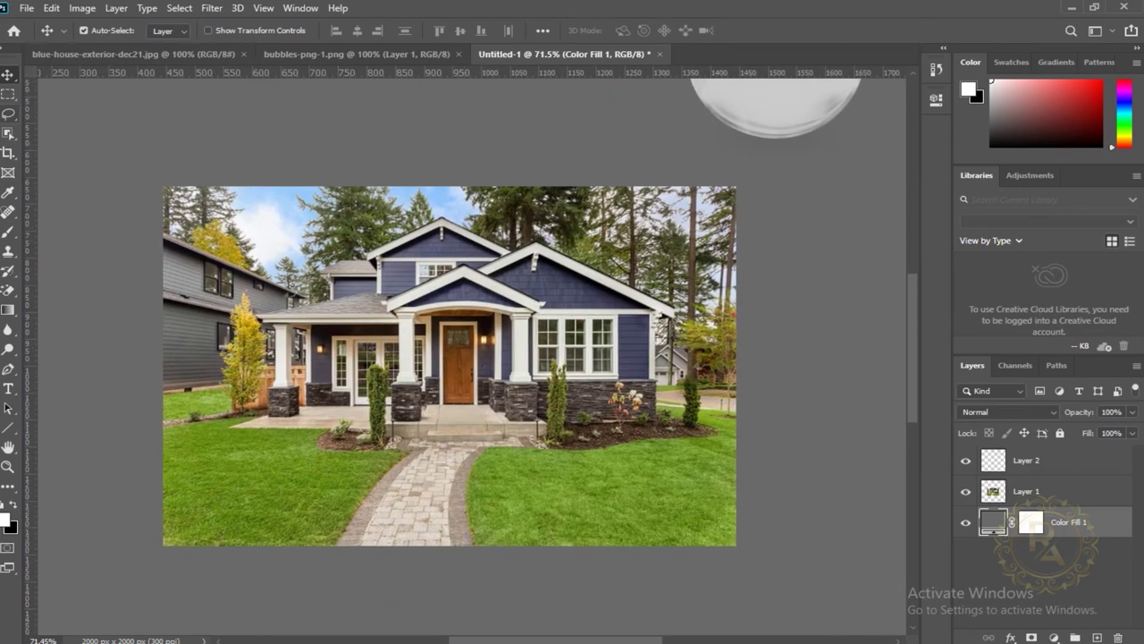
click(8, 93)
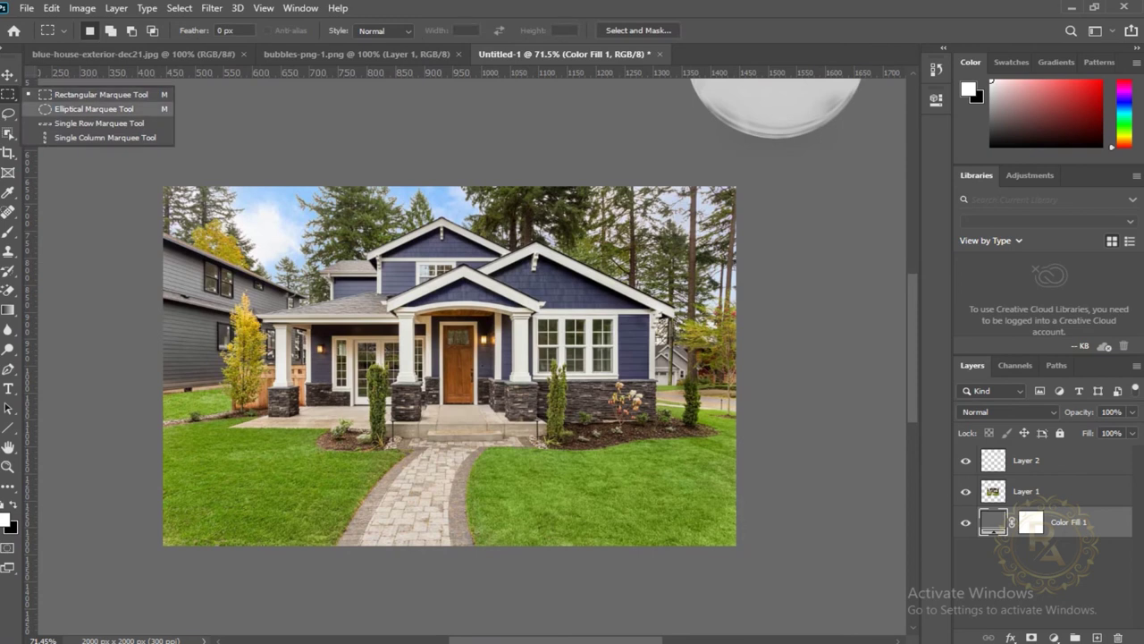
click(89, 108)
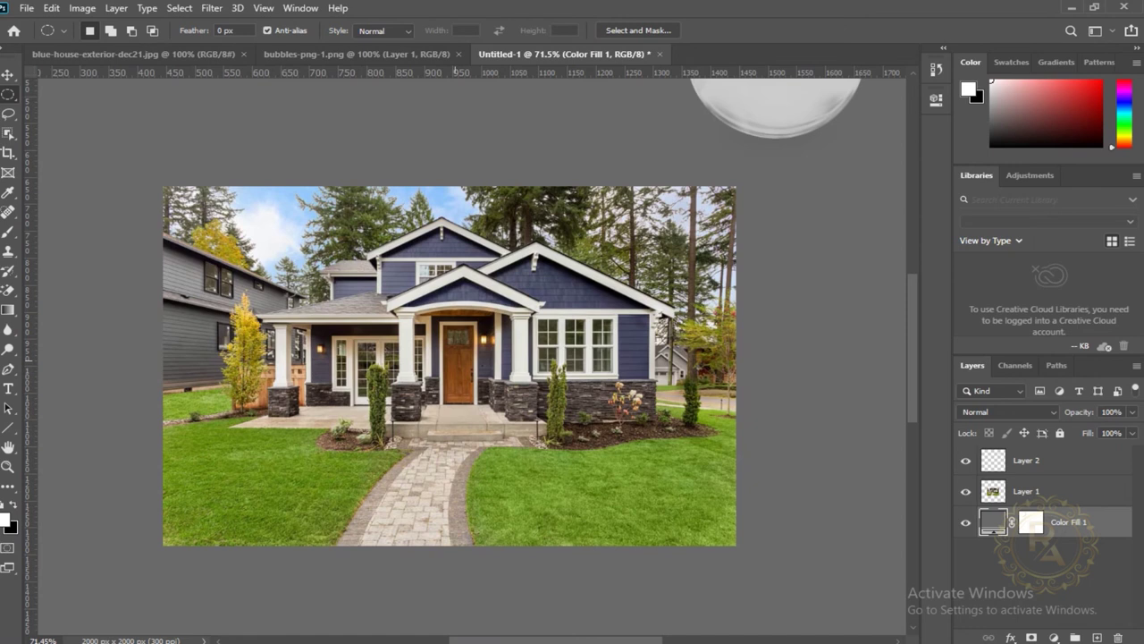
mouse_move(490, 349)
mouse_down()
mouse_move(617, 490)
mouse_move(657, 503)
mouse_up()
- Mask the house photo to the circle and move the bubble down onto the canvas
key(alt+bracketright)
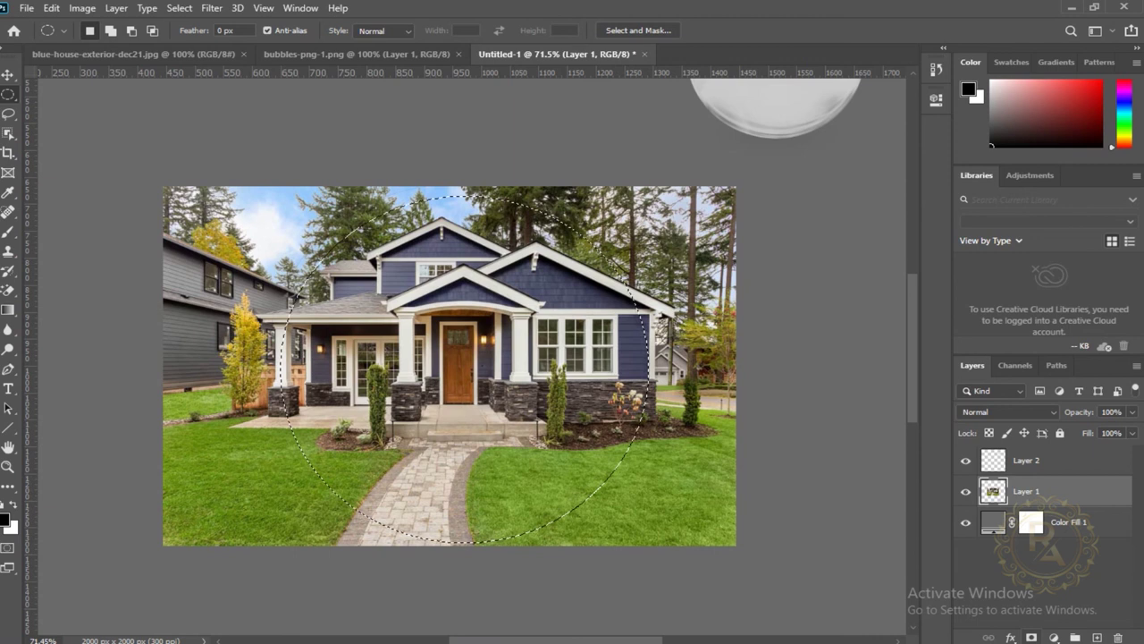
click(1031, 637)
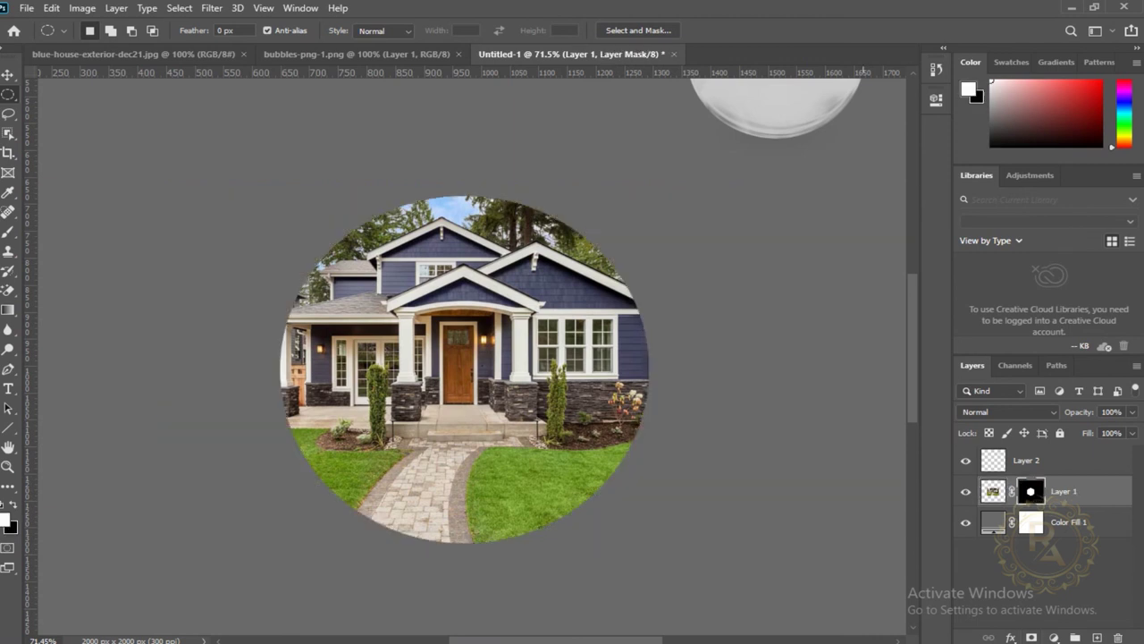
key(v)
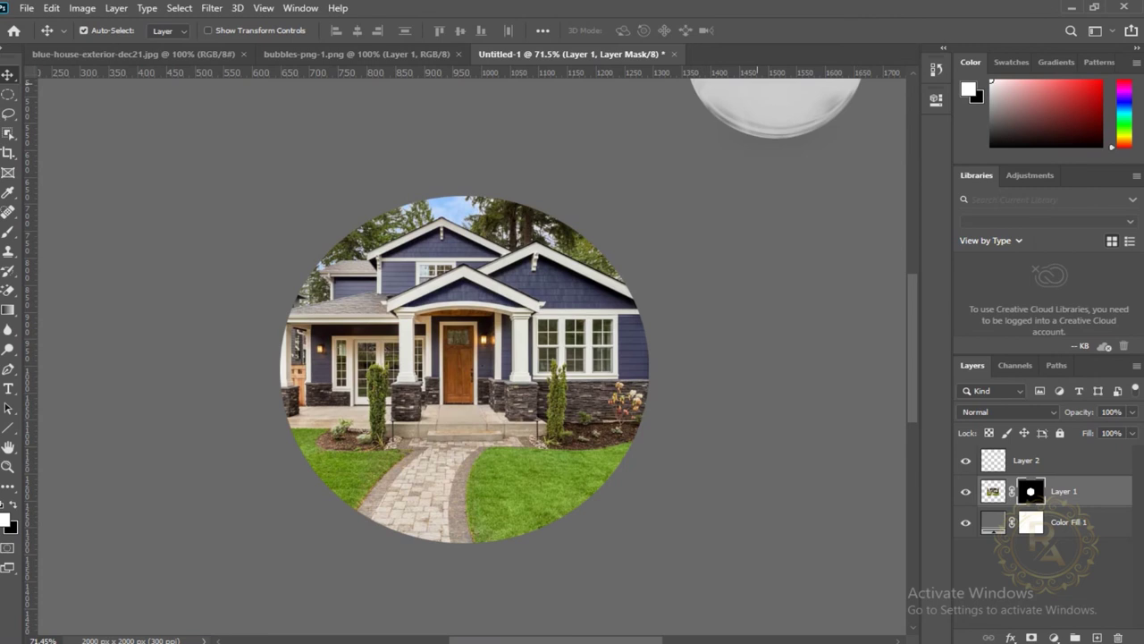
drag(776, 112, 767, 277)
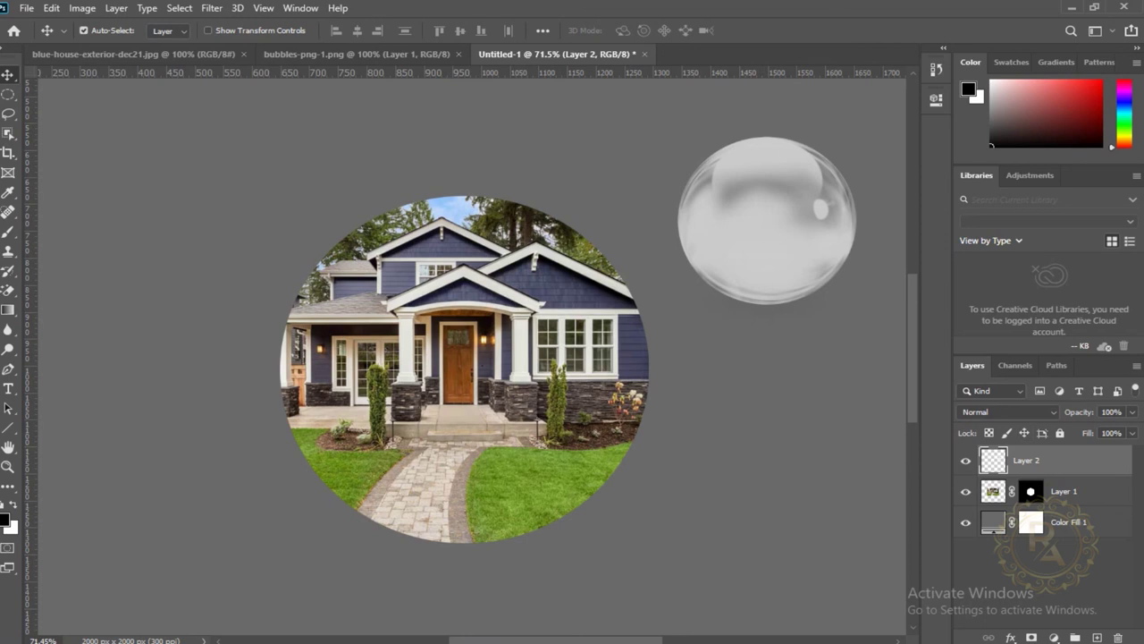
- Rename Layer 2 to 'Bubble' and move it over the house
double_click(1026, 459)
text(B)
text(ubble)
click(1037, 563)
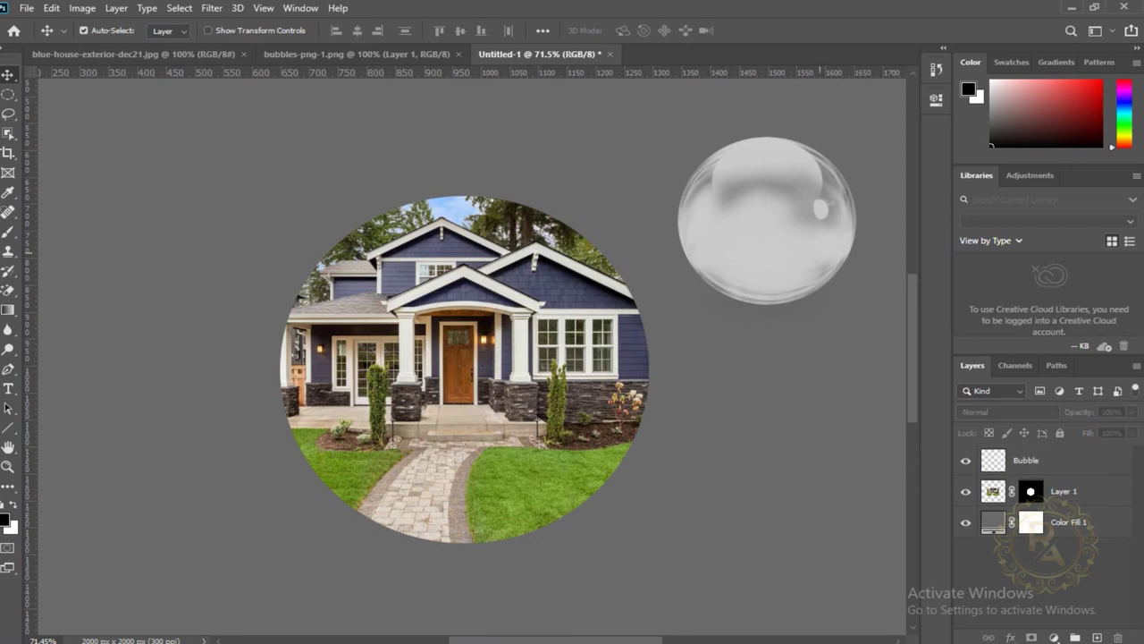
drag(820, 224, 517, 384)
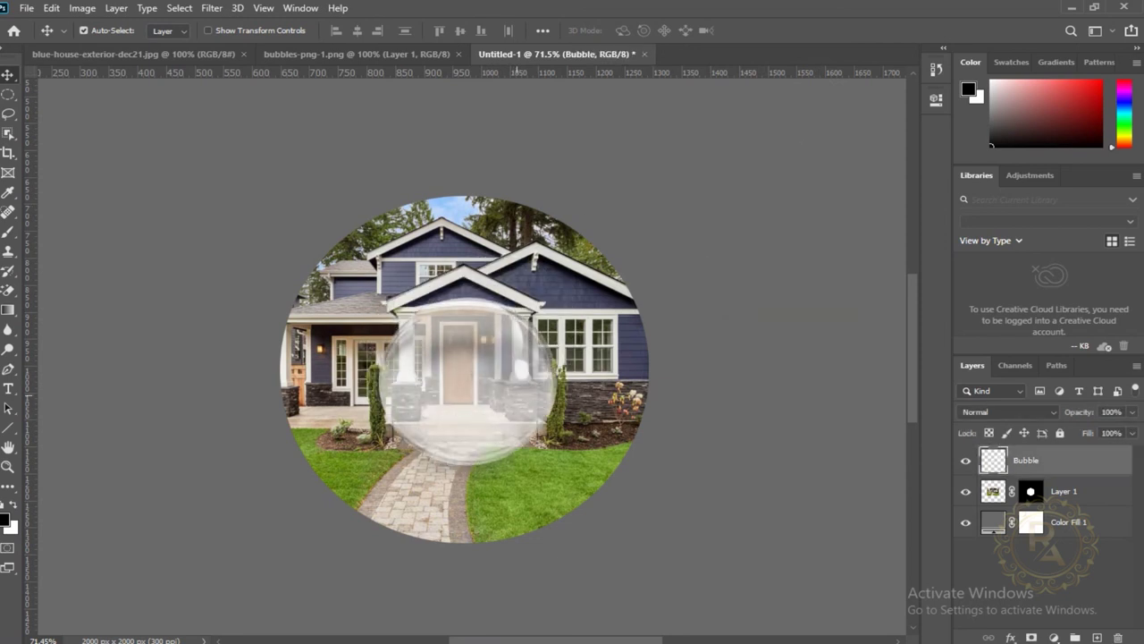
- Scale the bubble to about 212% and align it over the circular house photo
key(ctrl+t)
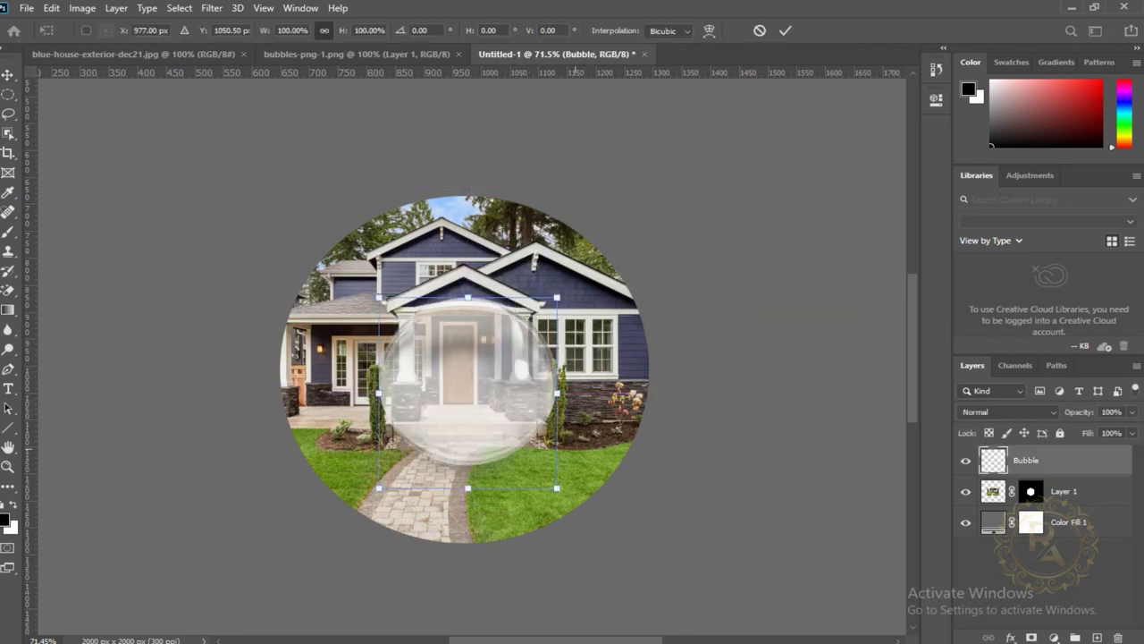
drag(556, 297, 664, 181)
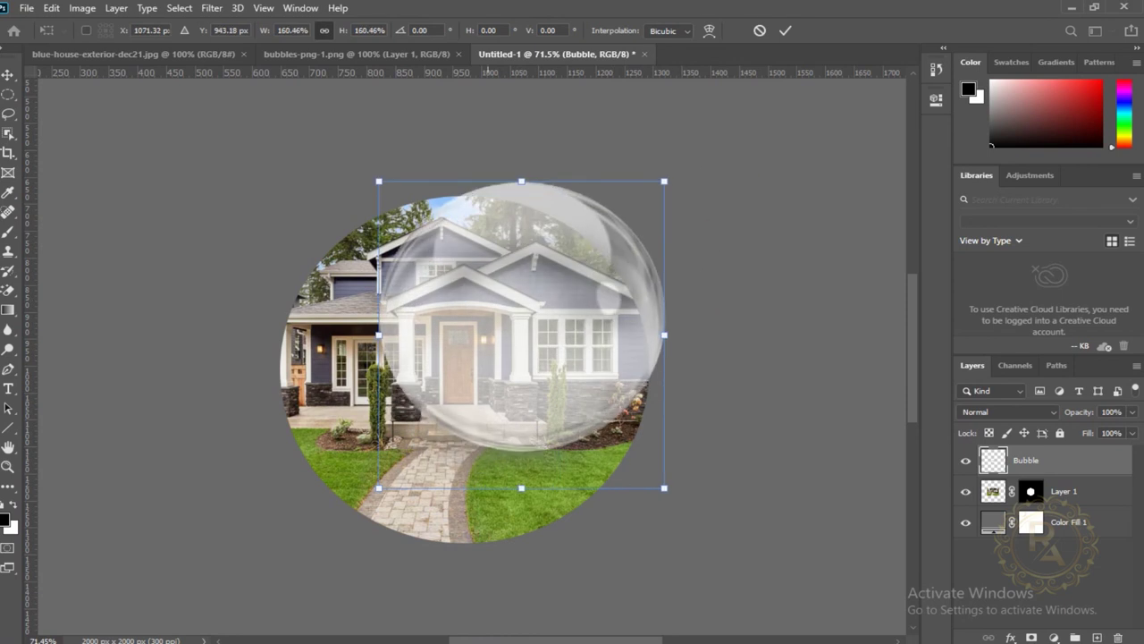
drag(379, 488, 277, 596)
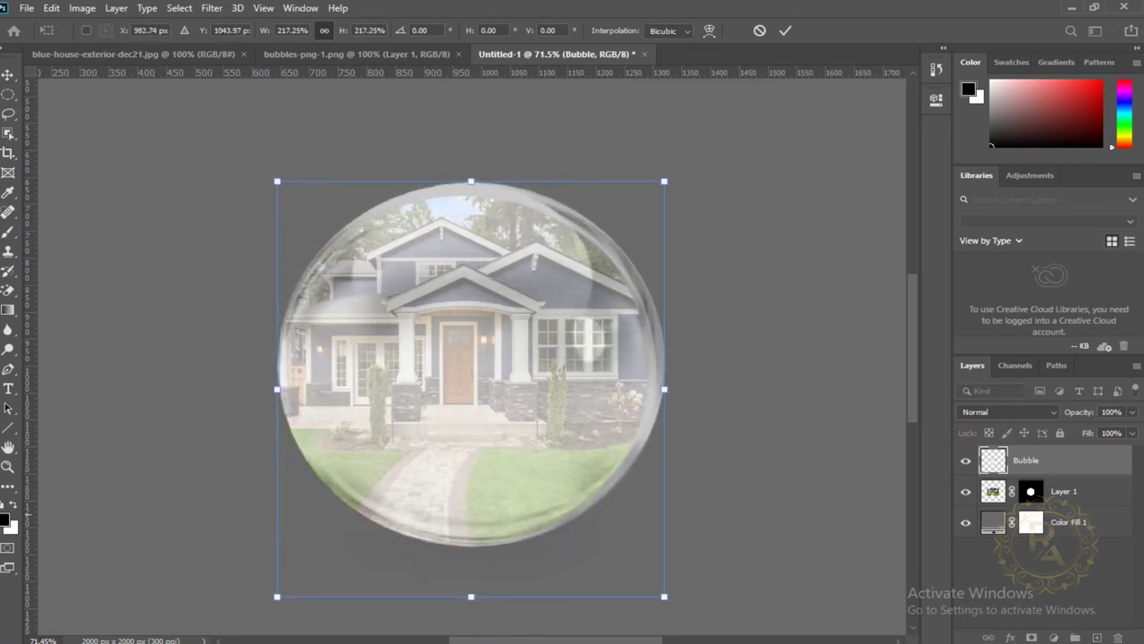
drag(491, 400, 484, 404)
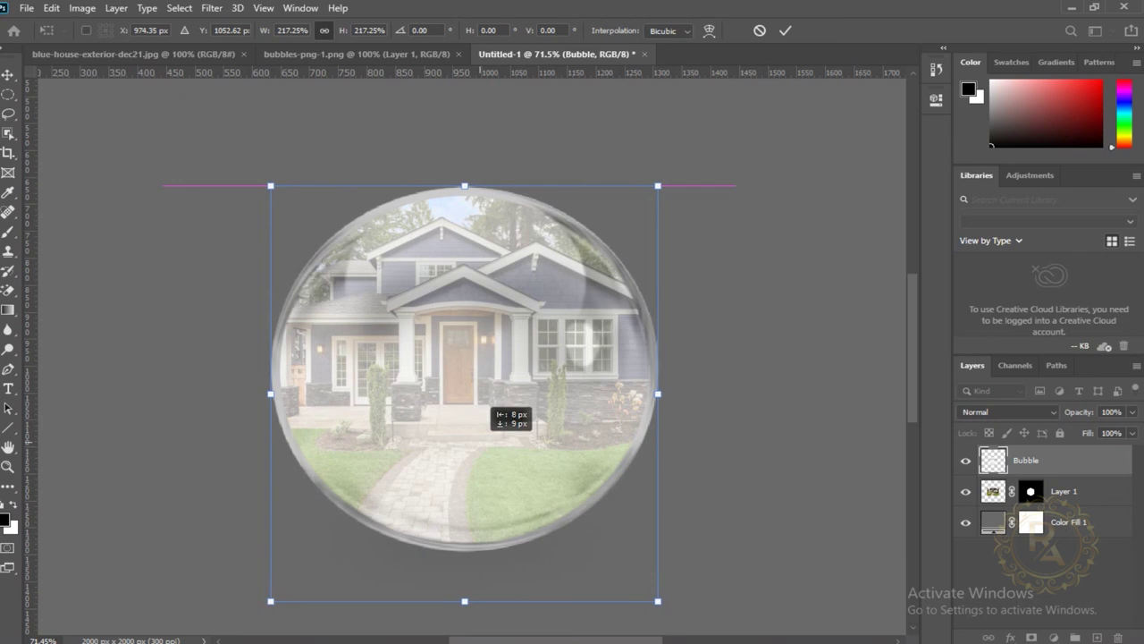
drag(483, 404, 485, 404)
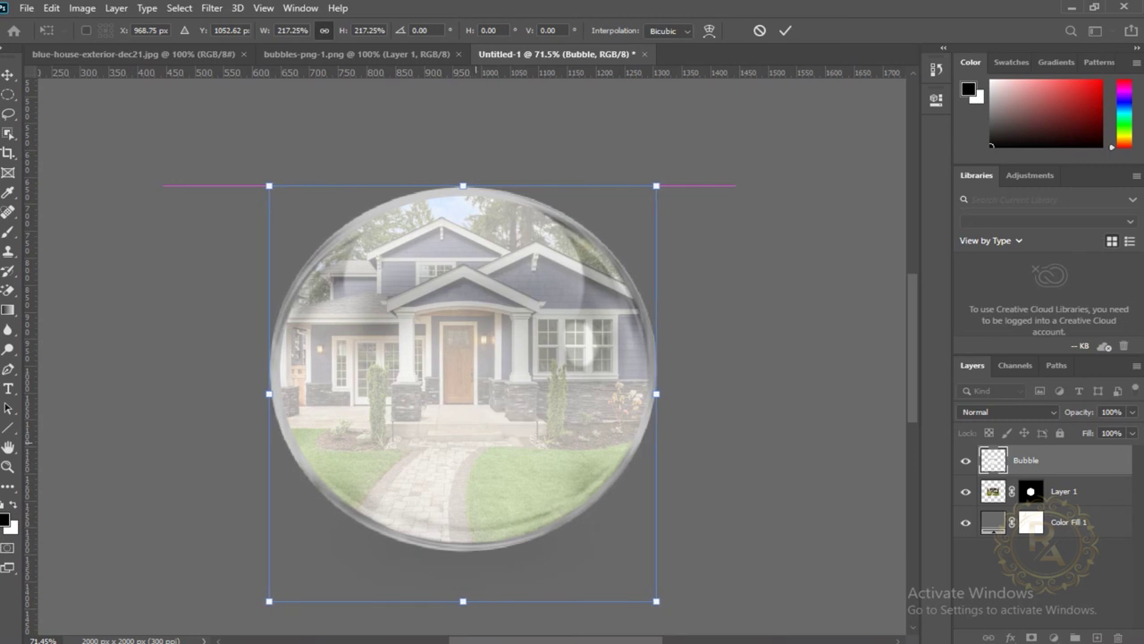
drag(269, 601, 274, 595)
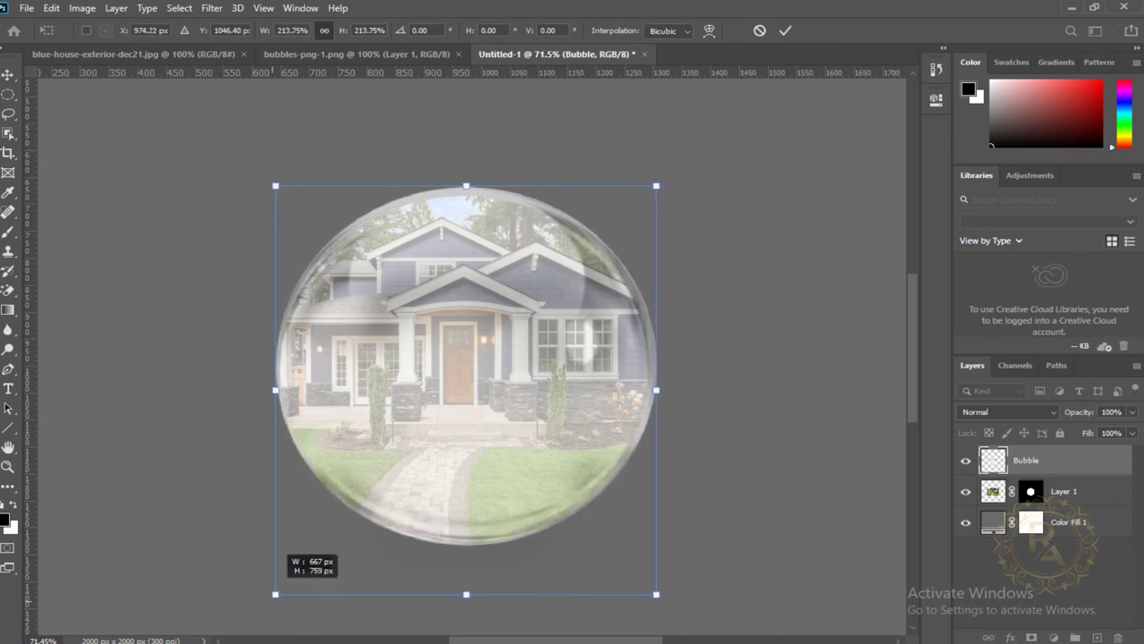
drag(376, 478, 371, 479)
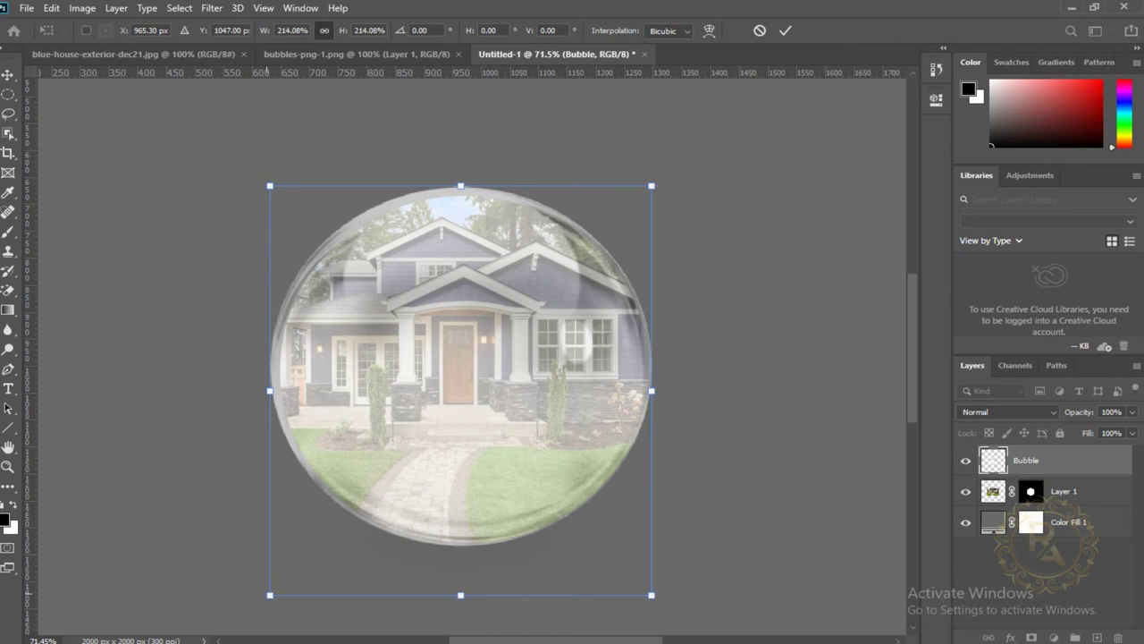
drag(270, 594, 274, 589)
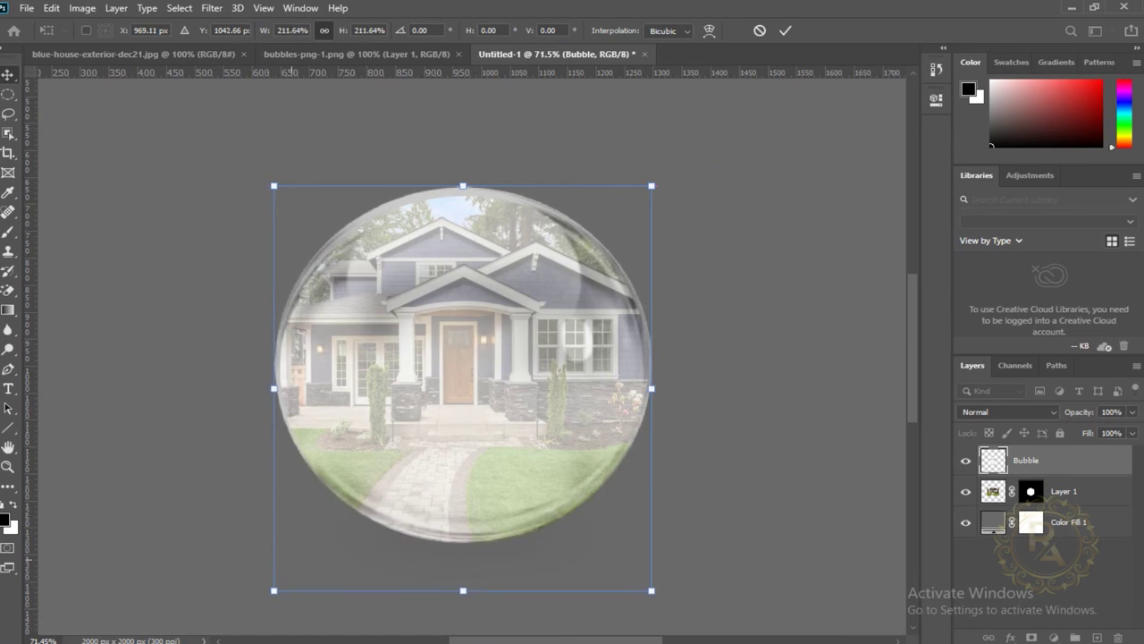
key(Return)
scroll(315, 511, down, 3)
scroll(331, 510, up, 2)
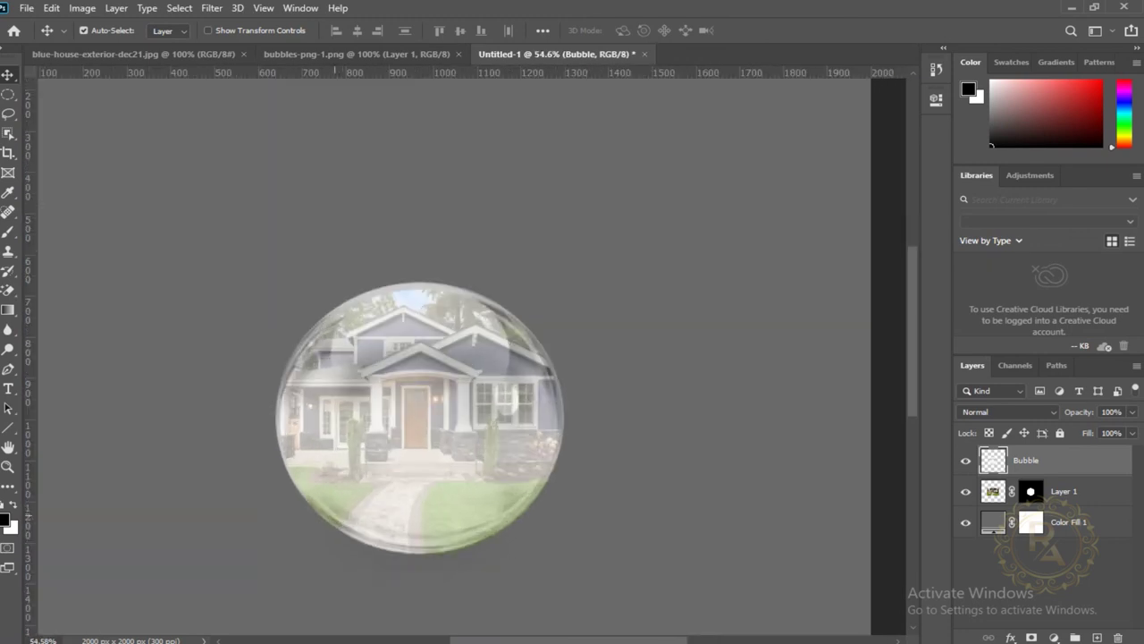